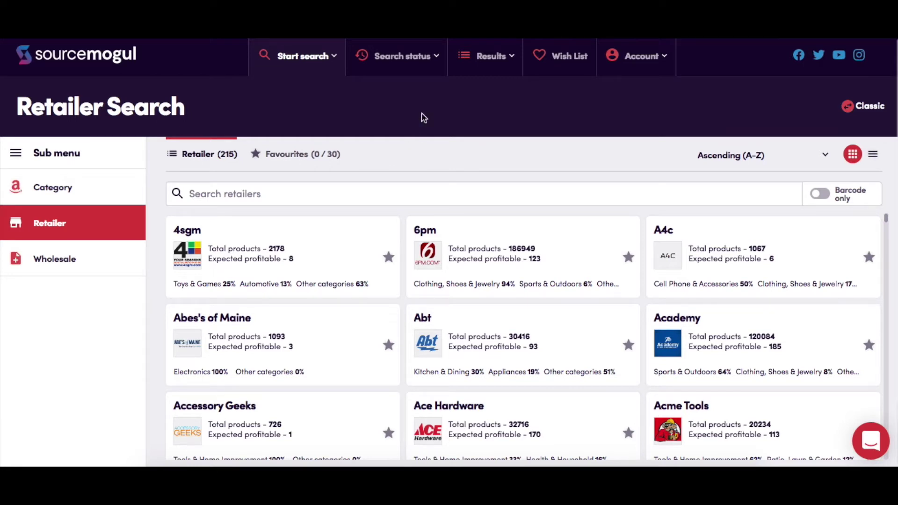
# - Go to Search status > Current searches, focus its search field, and show the page-size choices
pyautogui.click(415, 69)
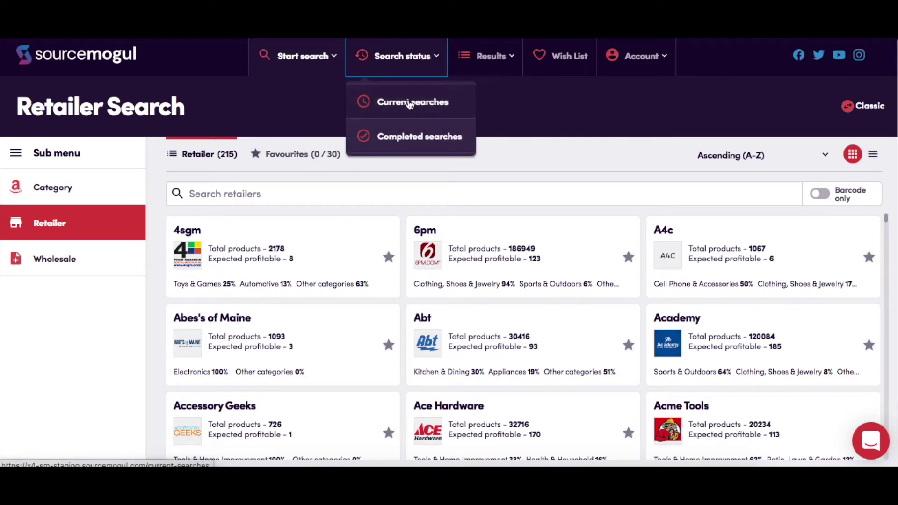
pyautogui.click(408, 101)
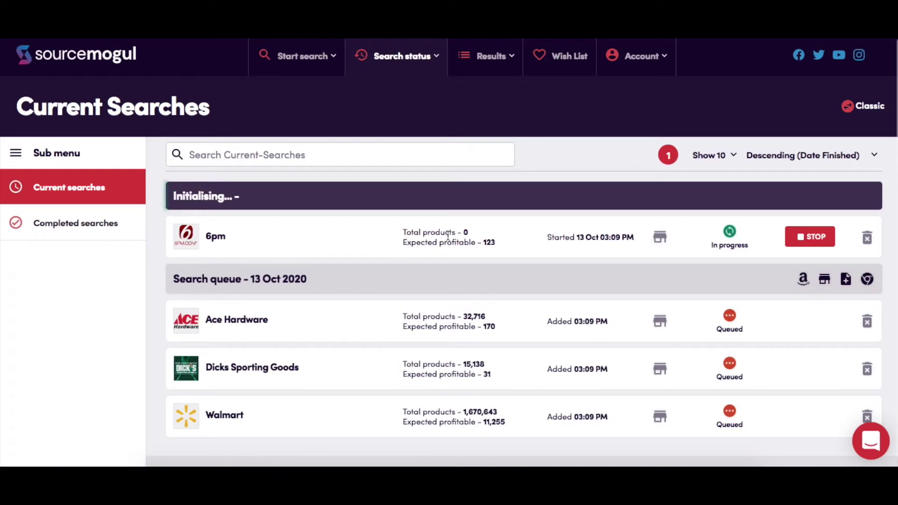
pyautogui.click(316, 156)
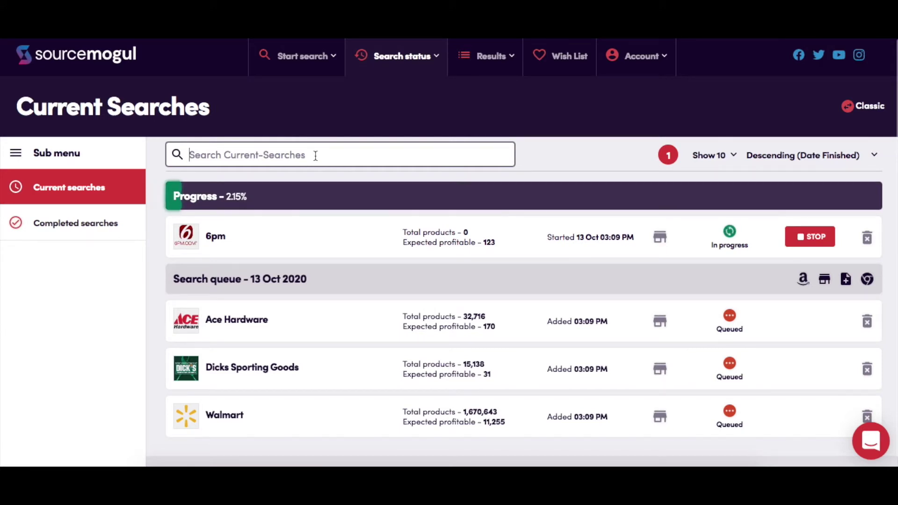
pyautogui.click(726, 156)
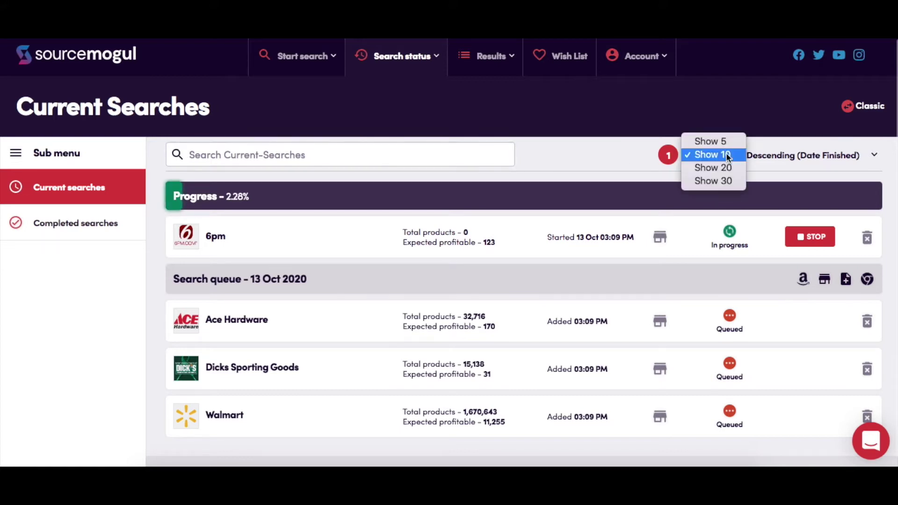
pyautogui.click(790, 154)
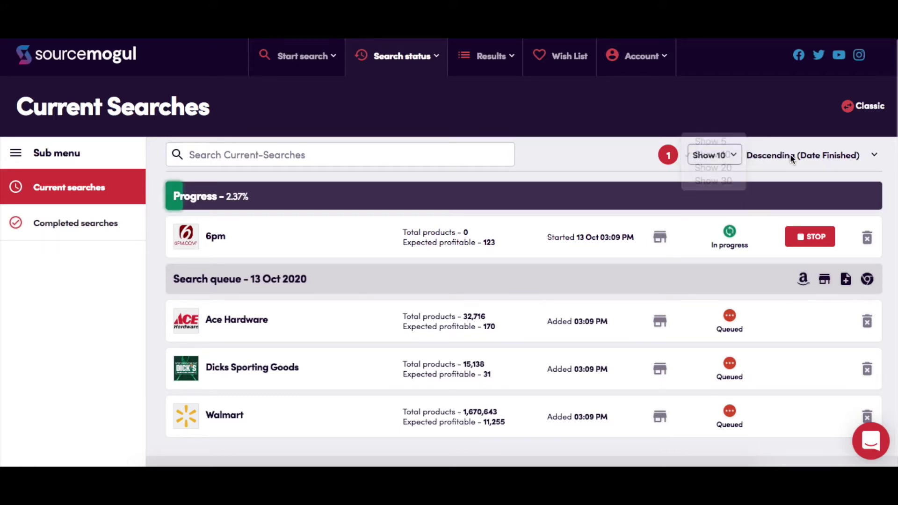
pyautogui.click(797, 157)
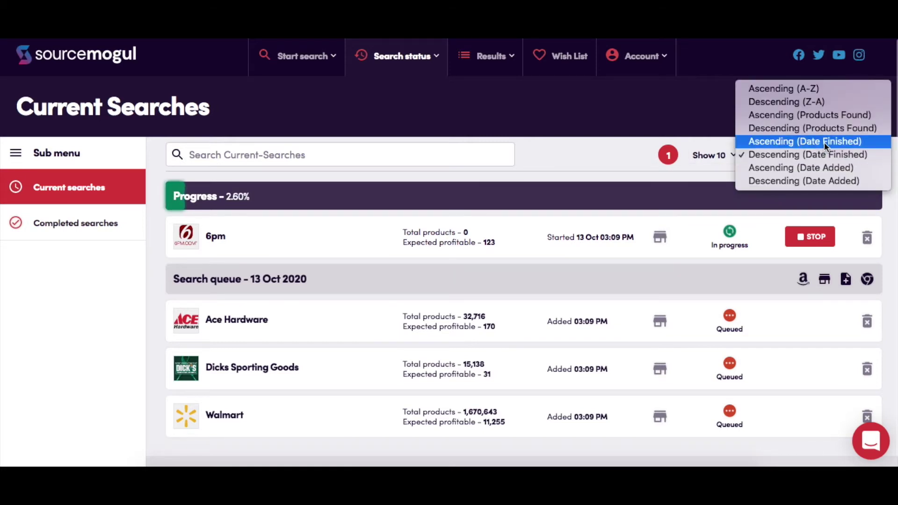
pyautogui.click(612, 152)
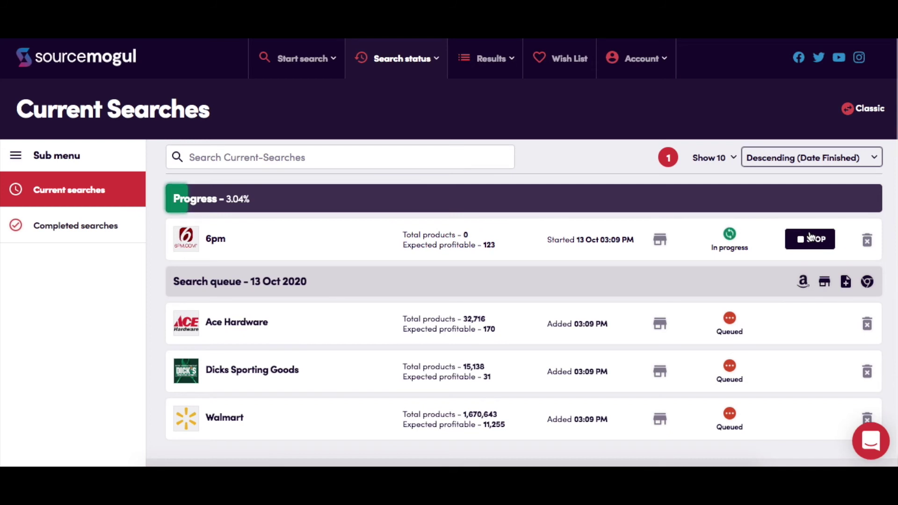
# - Stop the 6pm search, then stop and delete the Ace Hardware search that starts next
pyautogui.click(810, 237)
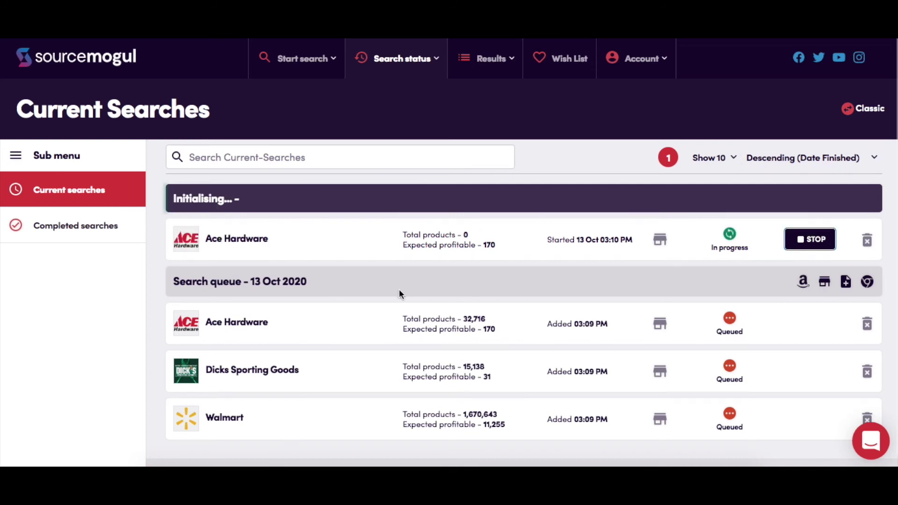
pyautogui.click(868, 241)
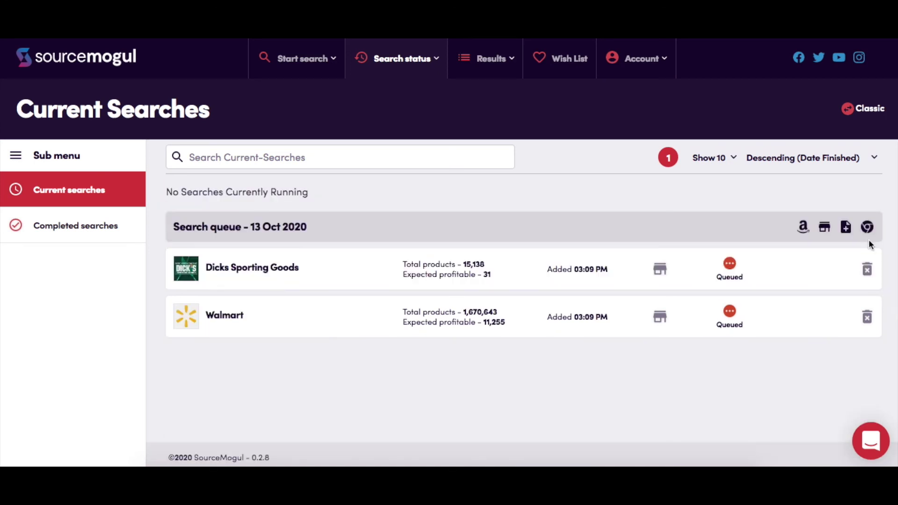